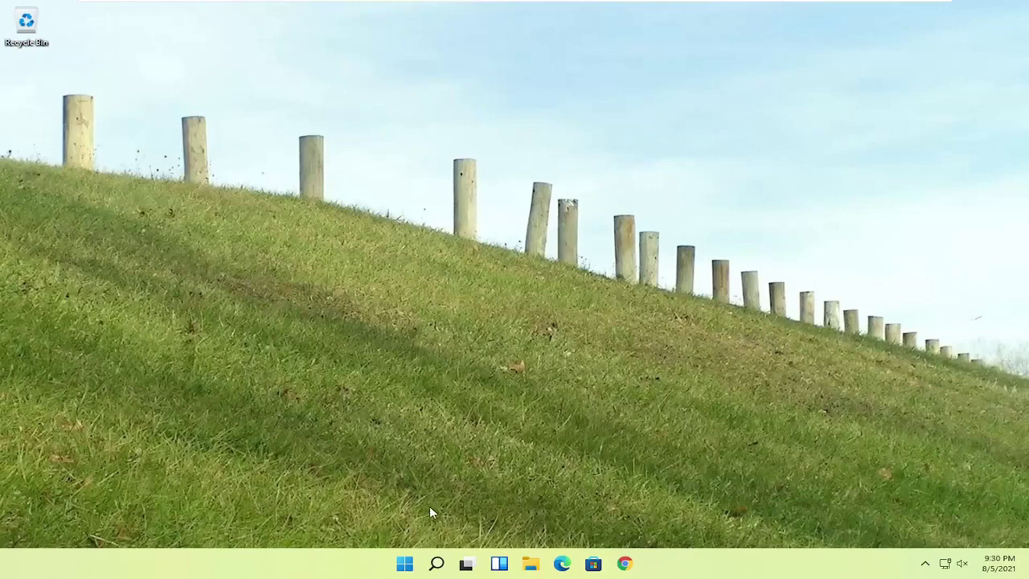
Restart the PC from the Start right-click menu to boot into the recovery environment
{"action": "right_click", "coordinate": [406, 567]}
{"action": "mouse_move", "coordinate": [391, 512]}
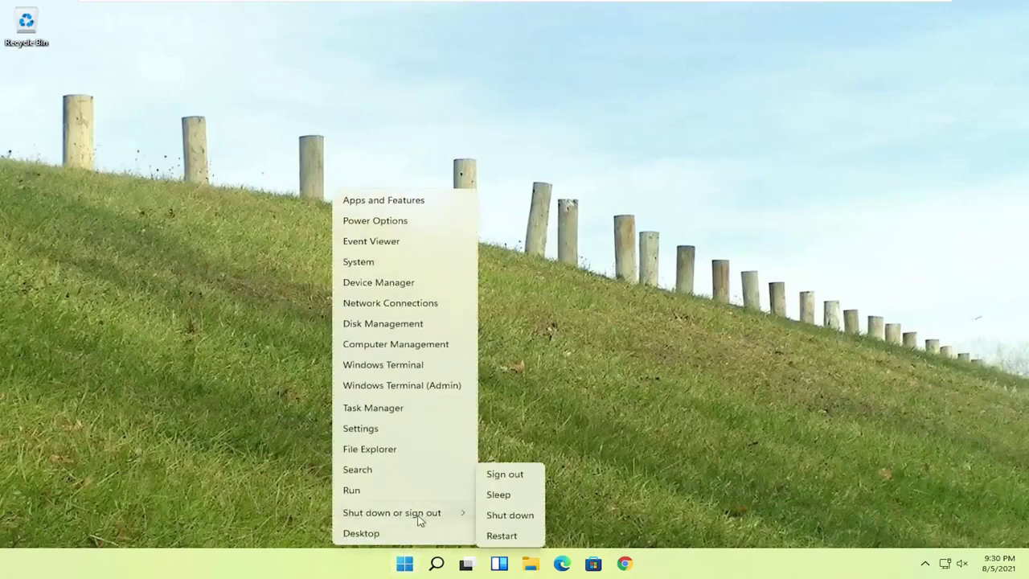
{"action": "left_click", "coordinate": [502, 535]}
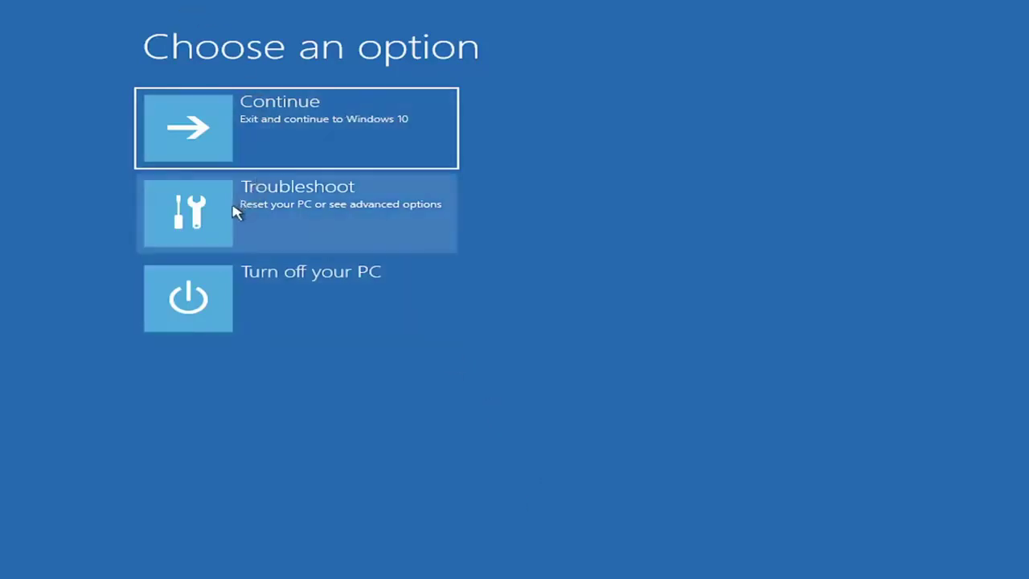
Open Troubleshoot, look at Reset this PC, then go back to Troubleshoot
{"action": "left_click", "coordinate": [335, 211]}
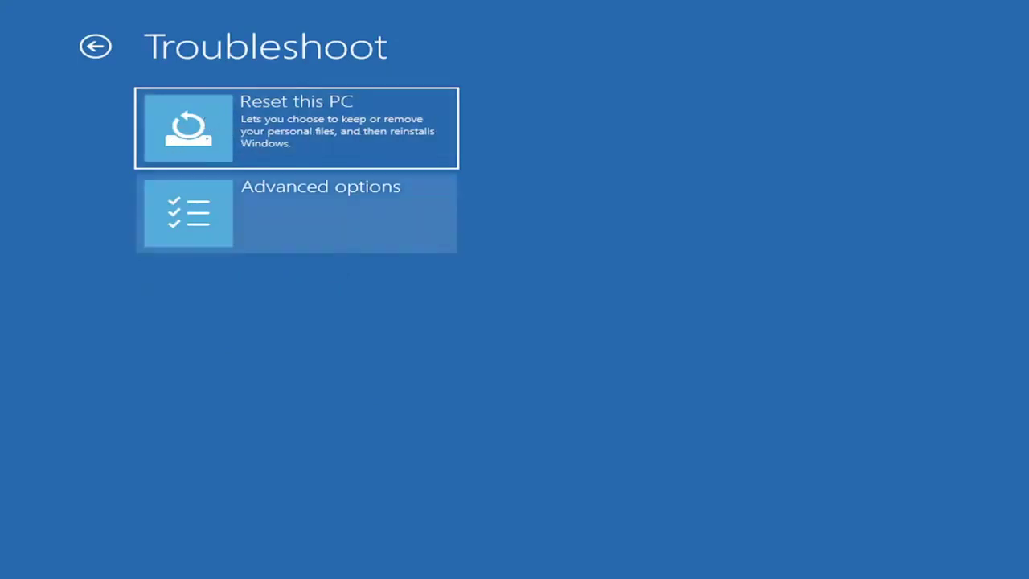
{"action": "left_click", "coordinate": [245, 137]}
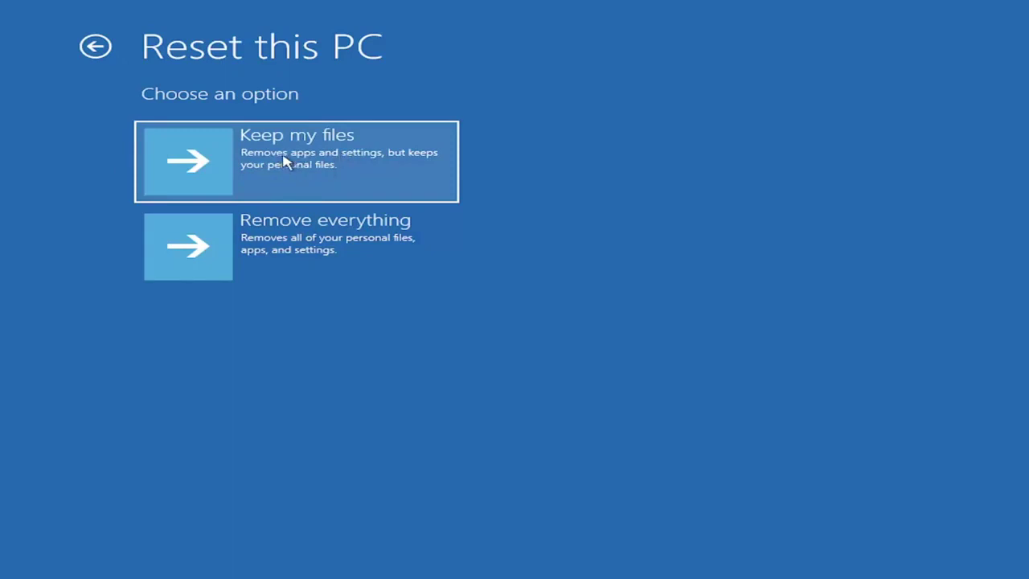
{"action": "left_click", "coordinate": [252, 137]}
{"action": "left_click", "coordinate": [96, 49]}
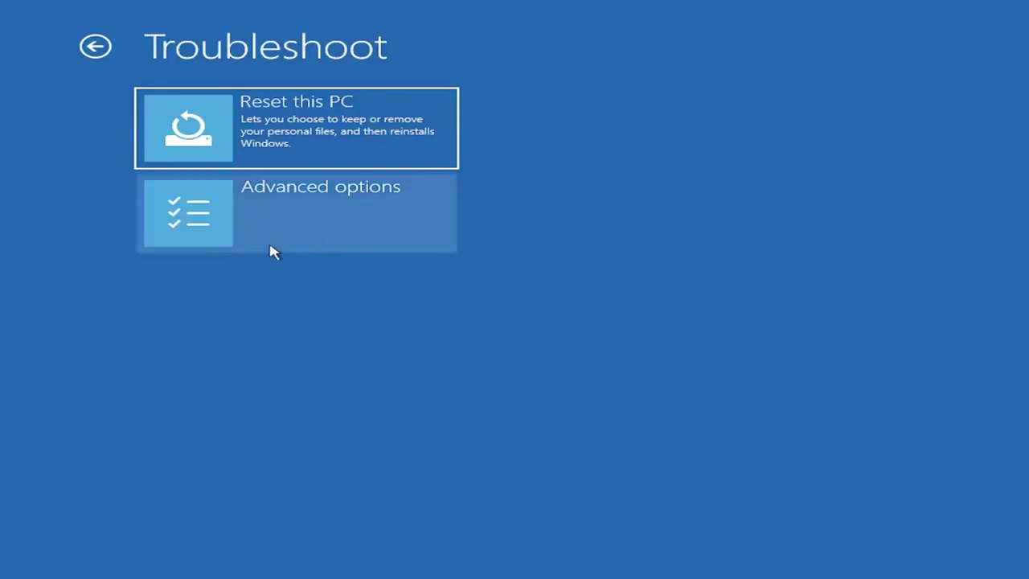
Open Advanced options from the Troubleshoot screen
{"action": "left_click", "coordinate": [257, 224]}
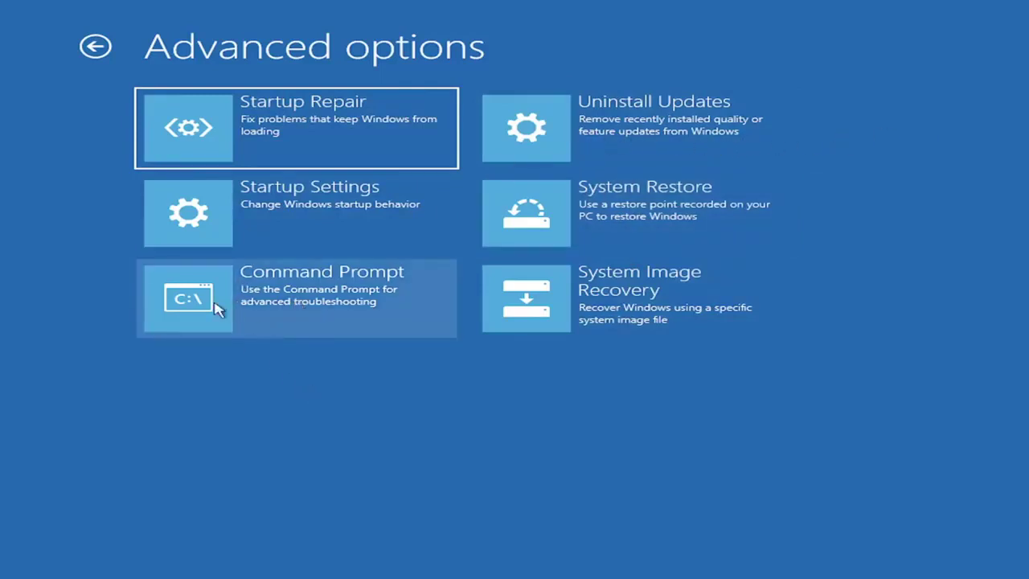
Open Command Prompt and run Bootrec /fixmbr
{"action": "left_click", "coordinate": [248, 313]}
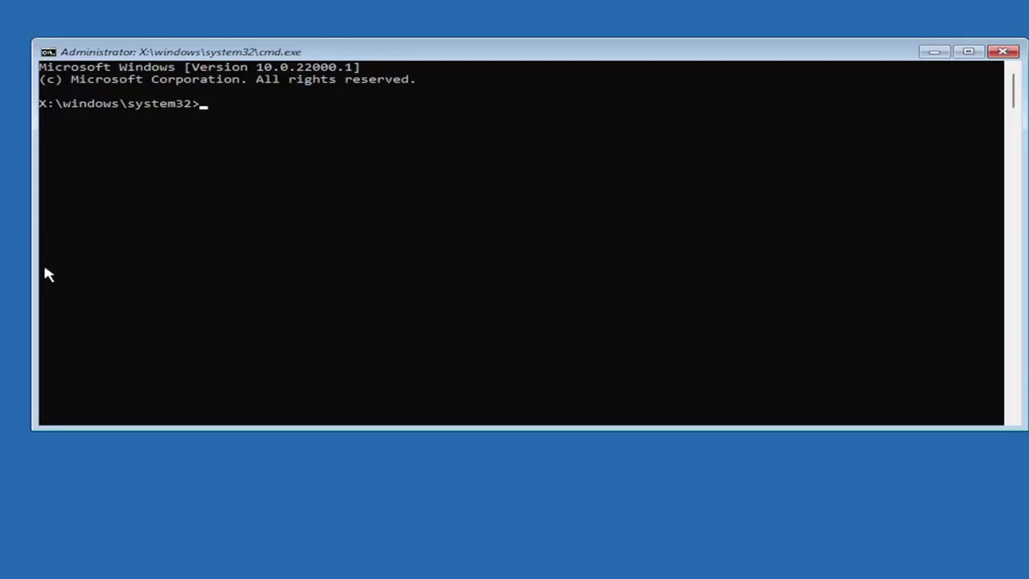
{"action": "left_click", "coordinate": [325, 154]}
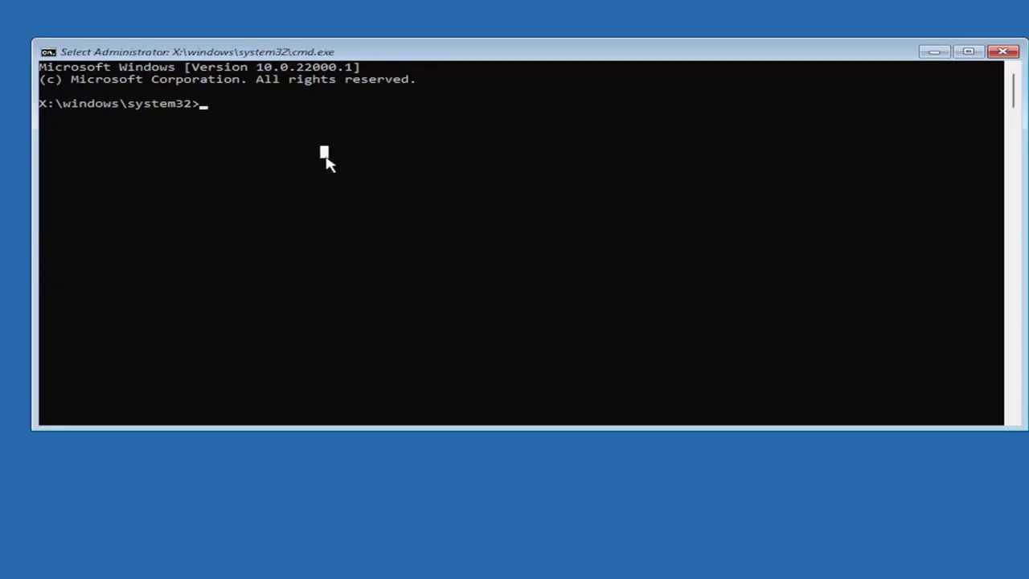
{"action": "type", "text": "Boo"}
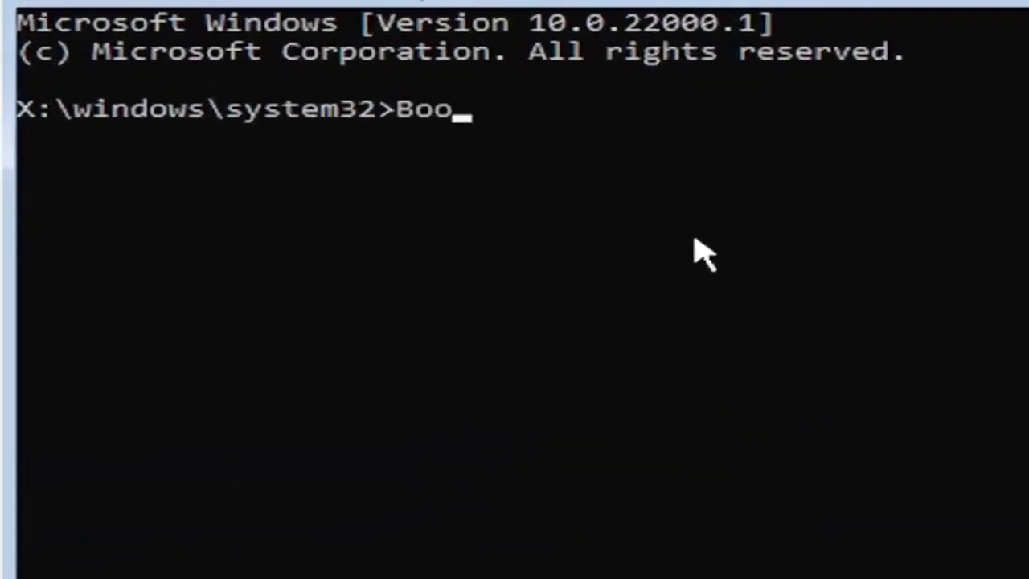
{"action": "type", "text": "trec"}
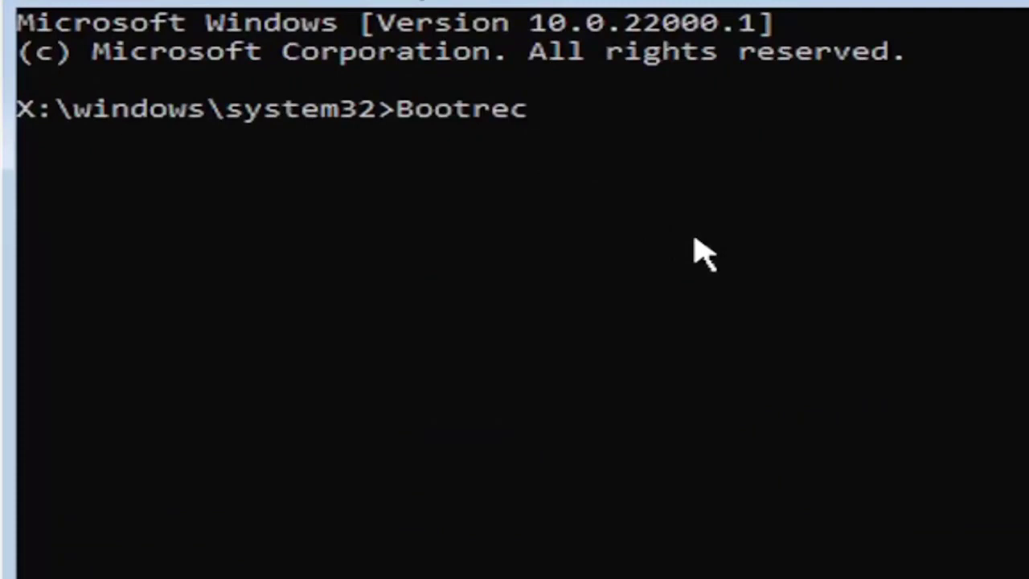
{"action": "type", "text": " /fix"}
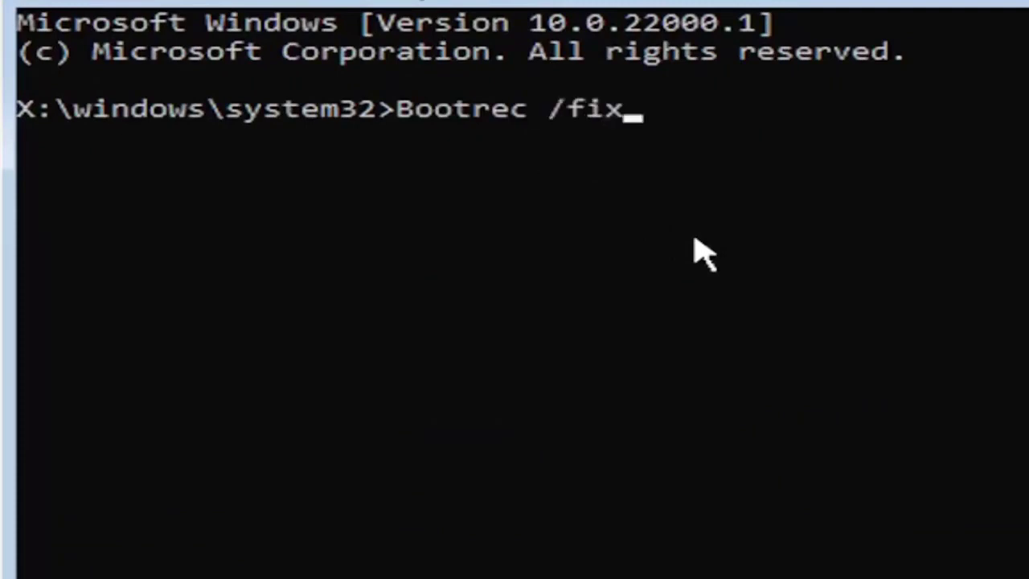
{"action": "type", "text": "mbr"}
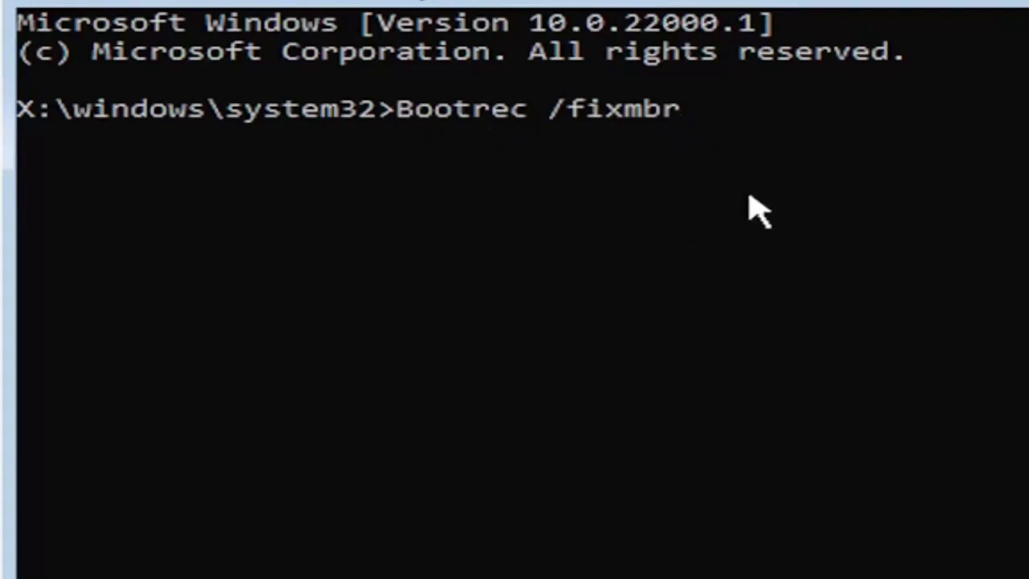
{"action": "key", "text": "Return"}
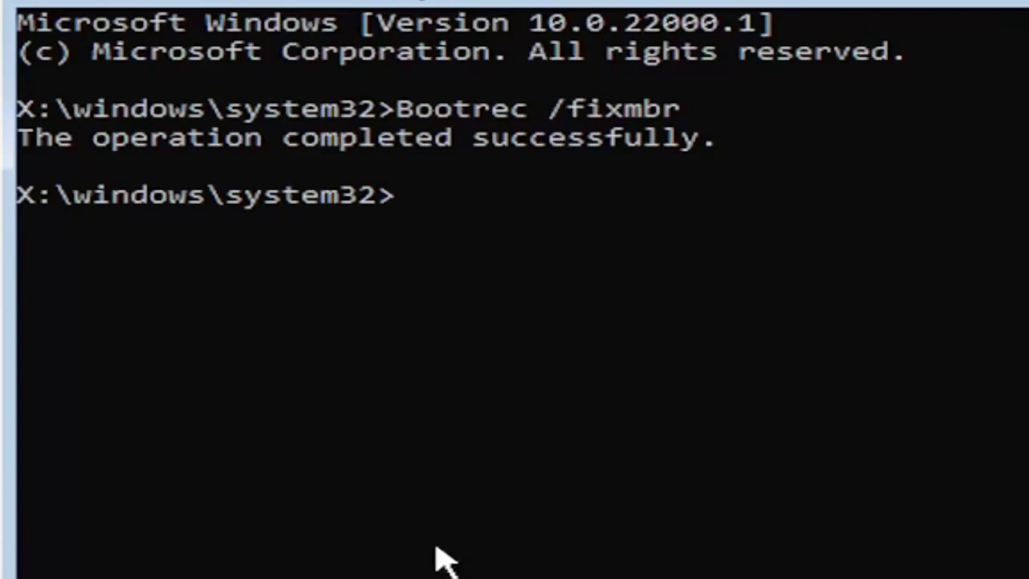
Enter bcdedit /export c:\bcdbackup to back up the boot configuration data
{"action": "type", "text": "bcde"}
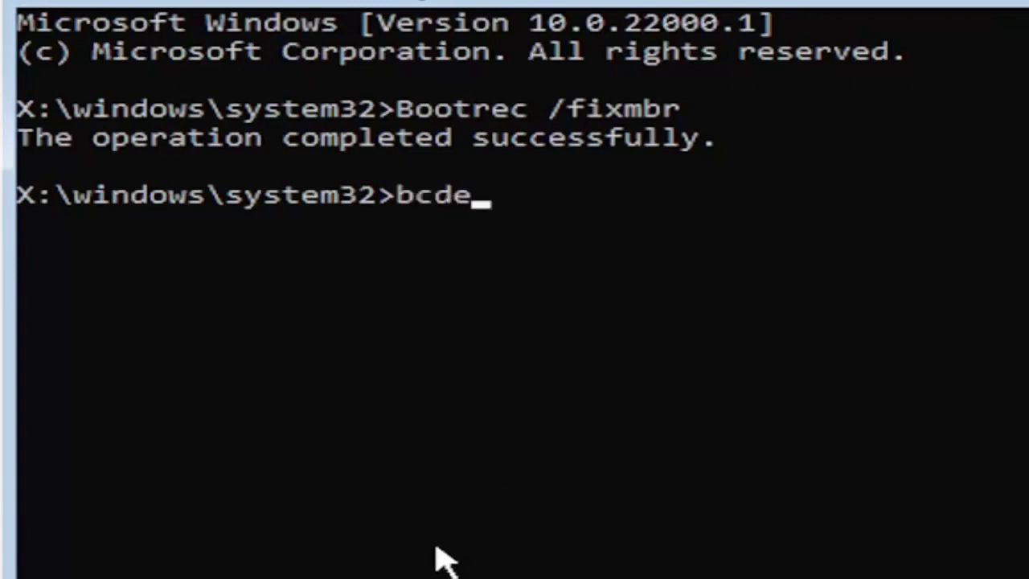
{"action": "type", "text": "dit"}
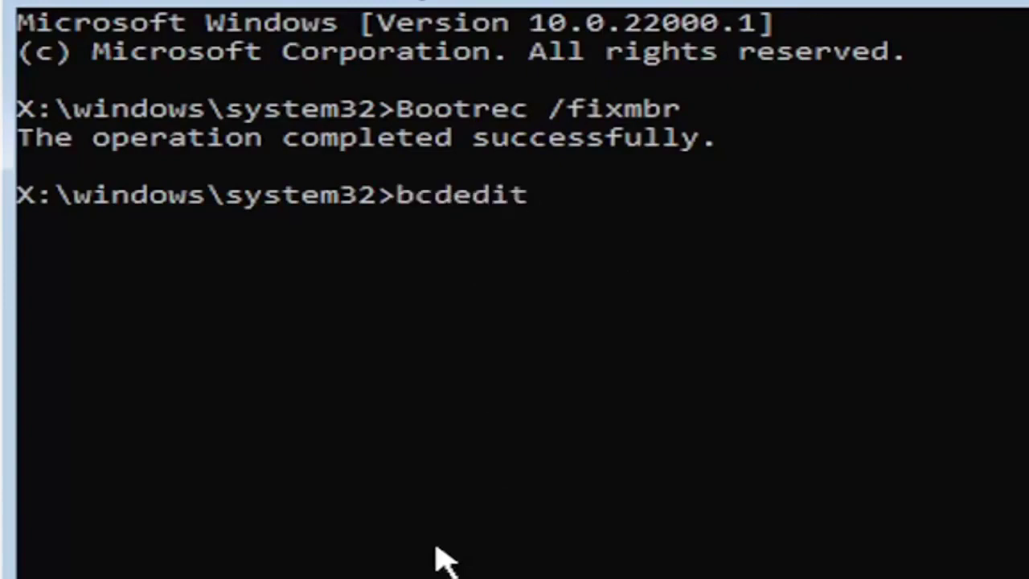
{"action": "type", "text": " /e"}
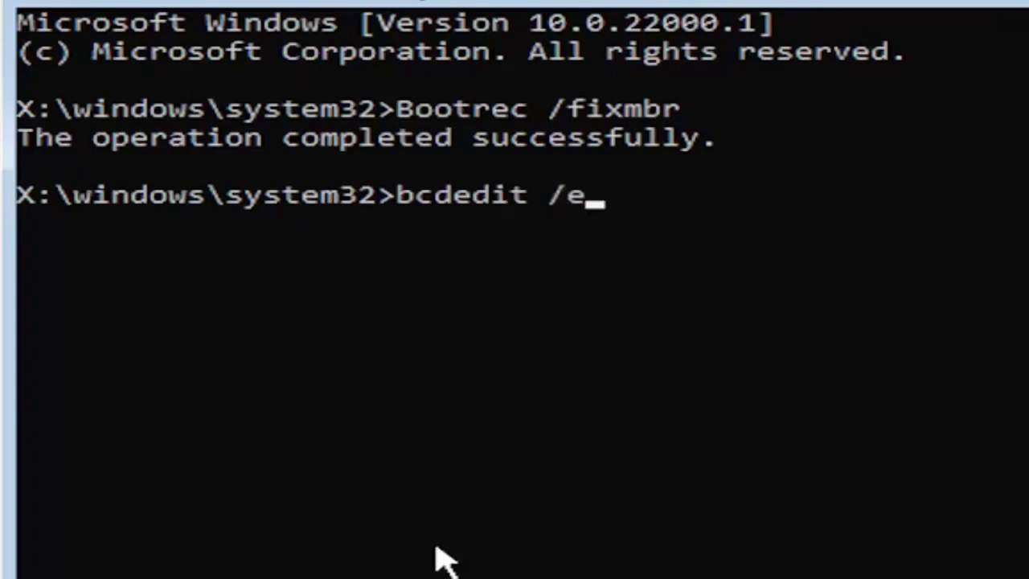
{"action": "type", "text": "xport"}
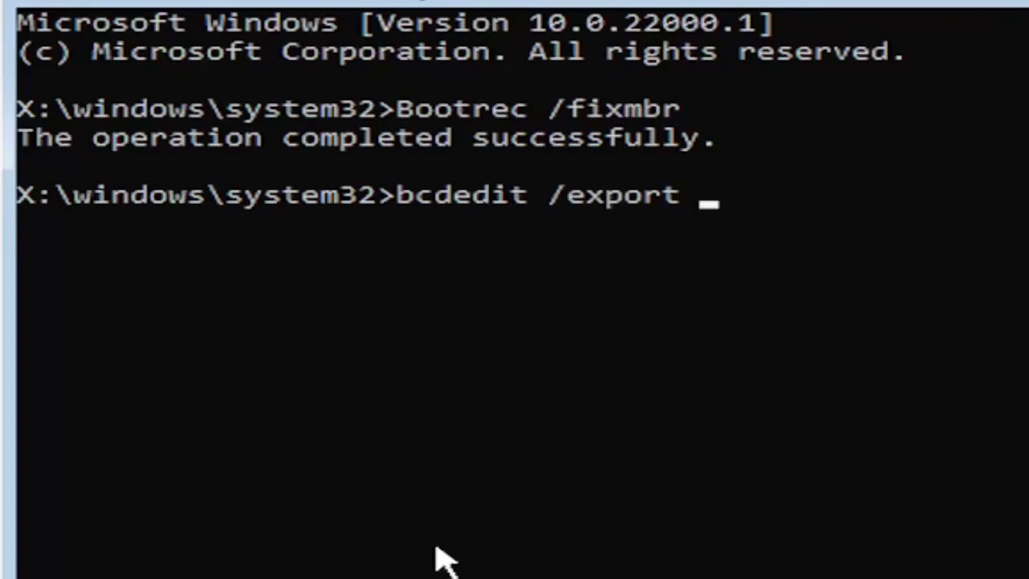
{"action": "type", "text": " c"}
{"action": "type", "text": ":"}
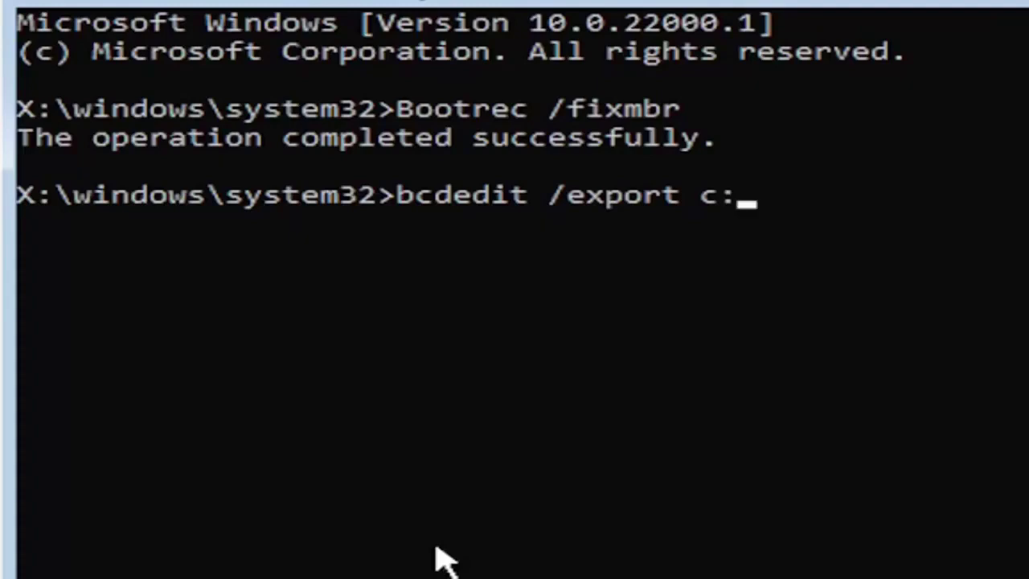
{"action": "type", "text": "\\"}
{"action": "type", "text": "bcdb"}
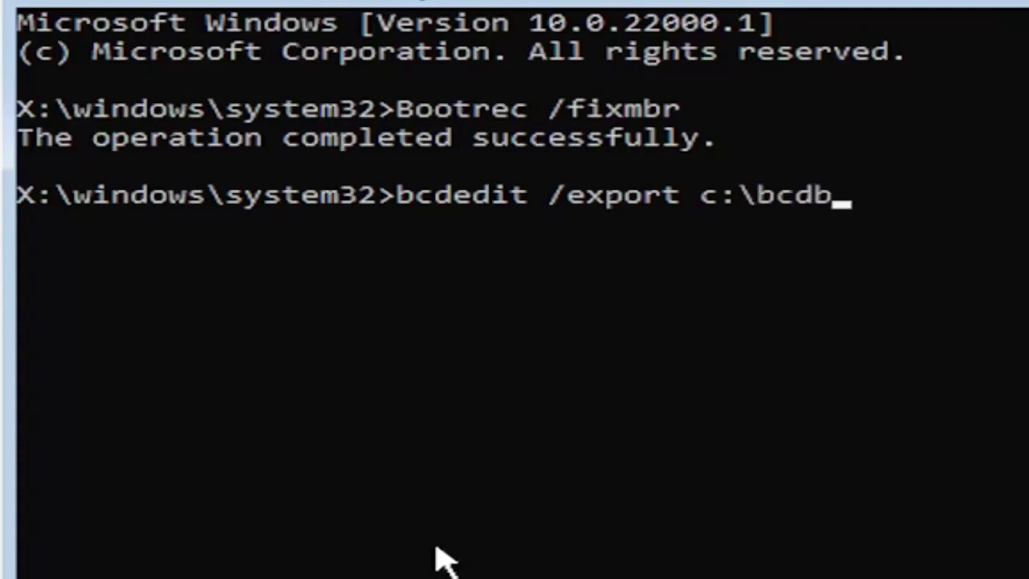
{"action": "type", "text": "ackup"}
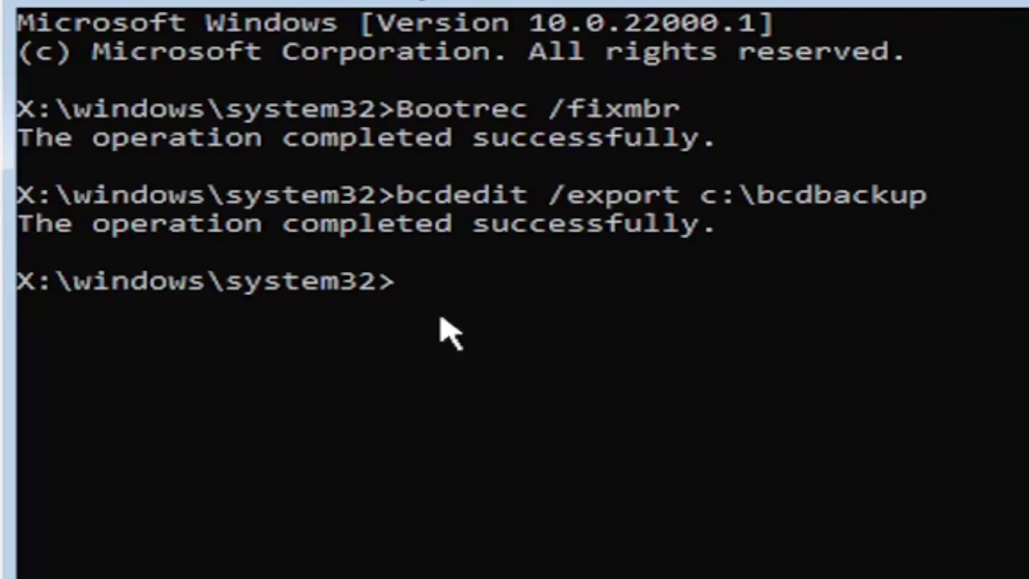
Enter attrib c:\boot\bcd -h -r -s to clear the BCD file's hidden, read-only and system attributes
{"action": "type", "text": "att"}
{"action": "type", "text": "r"}
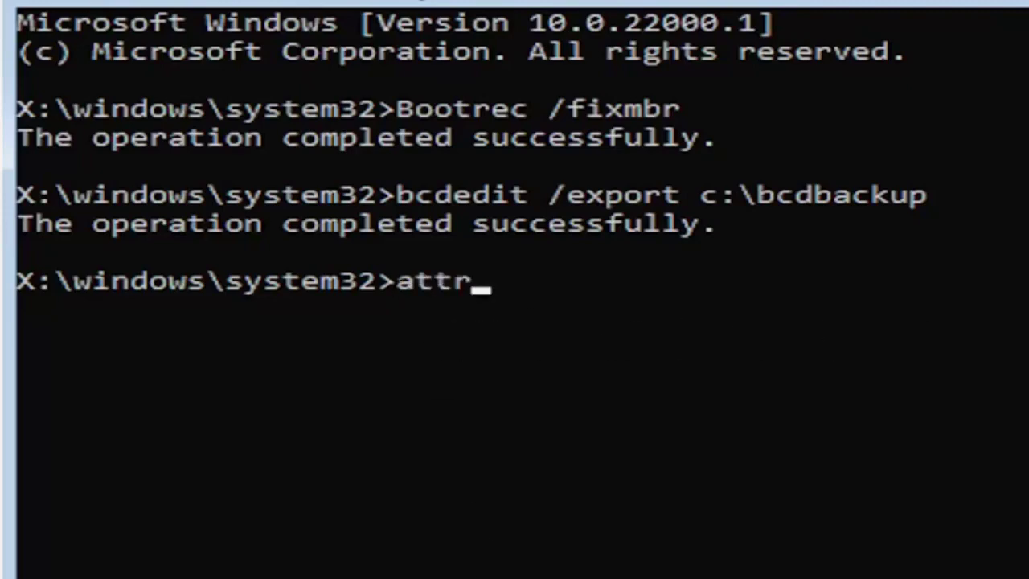
{"action": "type", "text": "ib"}
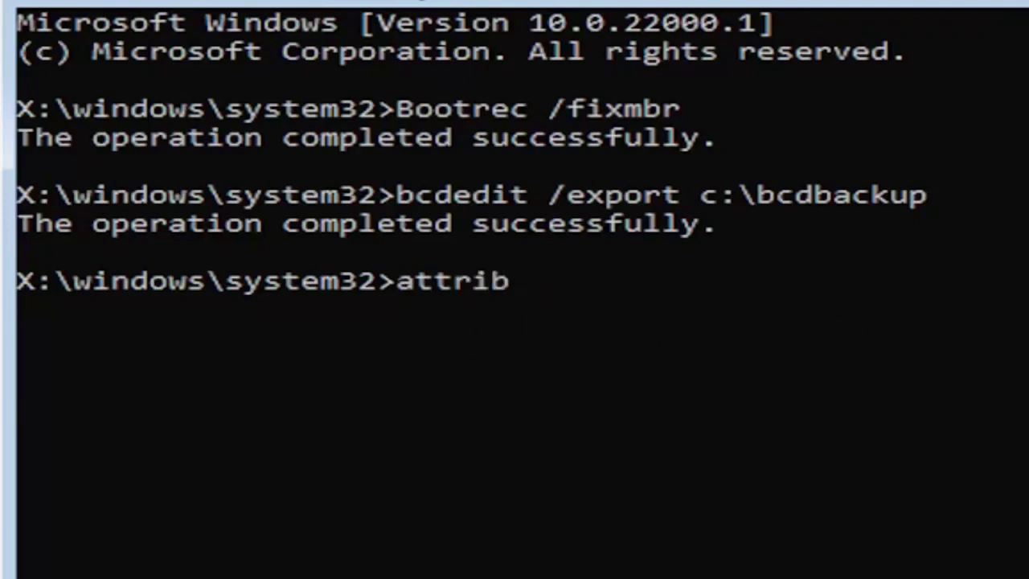
{"action": "type", "text": " c"}
{"action": "type", "text": ":"}
{"action": "type", "text": "\\"}
{"action": "type", "text": "boot"}
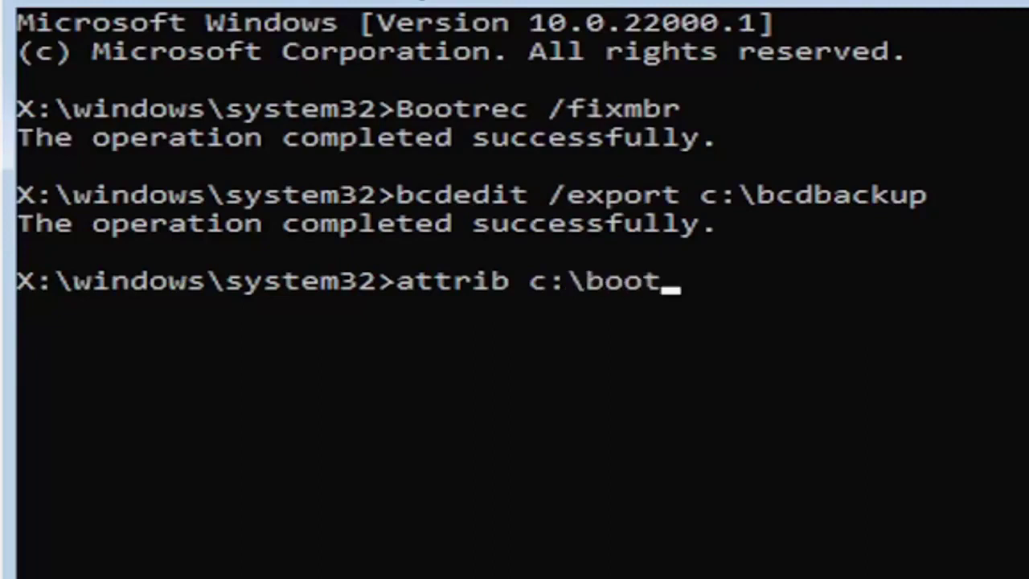
{"action": "type", "text": "\\"}
{"action": "type", "text": "bcd"}
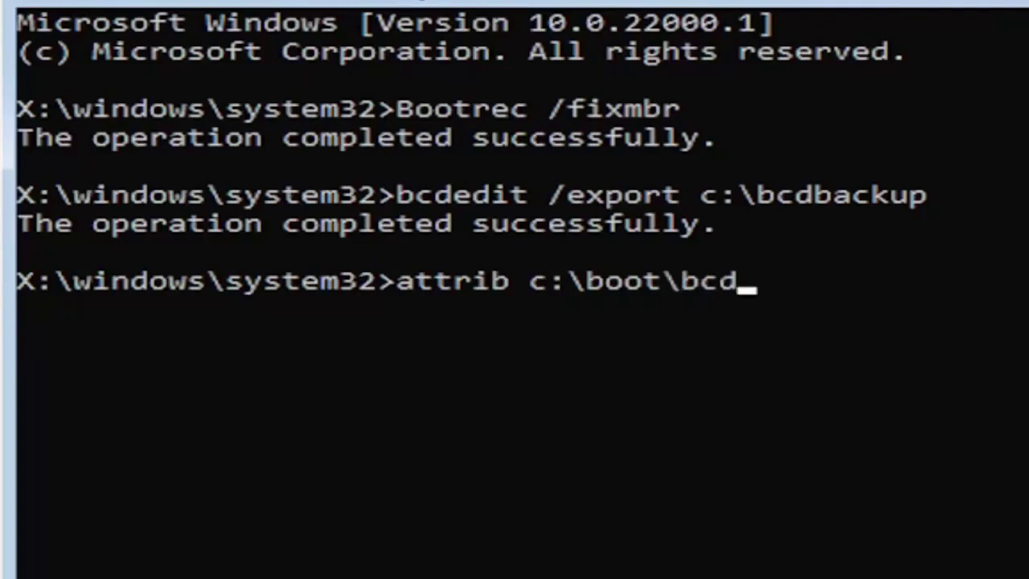
{"action": "type", "text": " -"}
{"action": "type", "text": "h"}
{"action": "type", "text": " -r"}
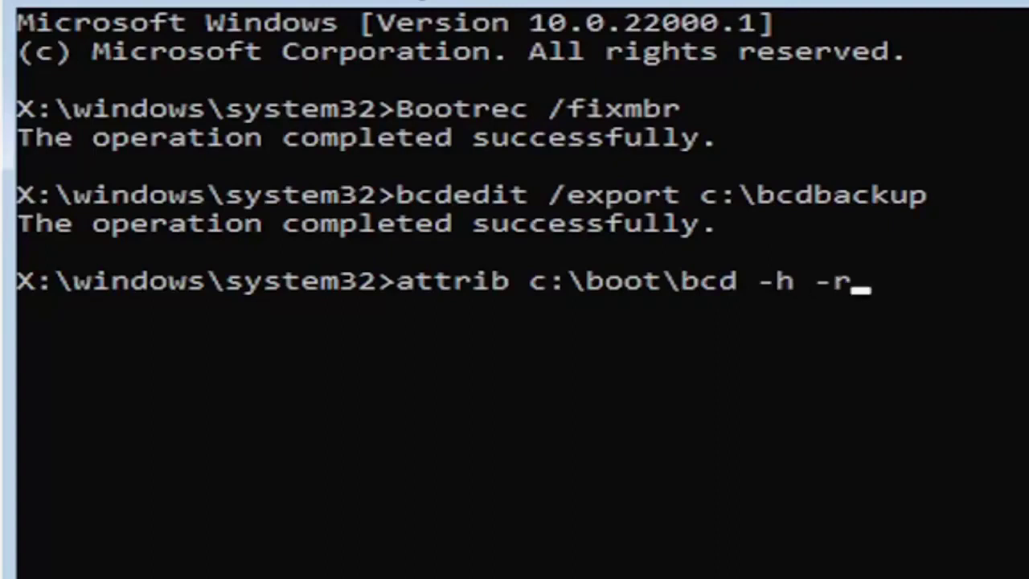
{"action": "type", "text": " -"}
{"action": "type", "text": "s"}
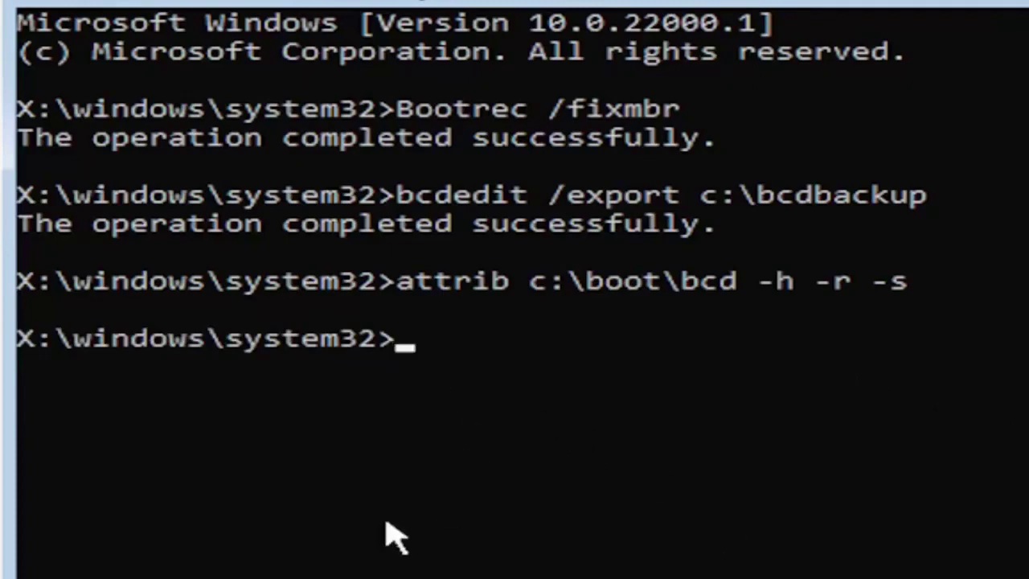
Rename c:\boot\bcd to bcd.old with the ren command
{"action": "type", "text": "re"}
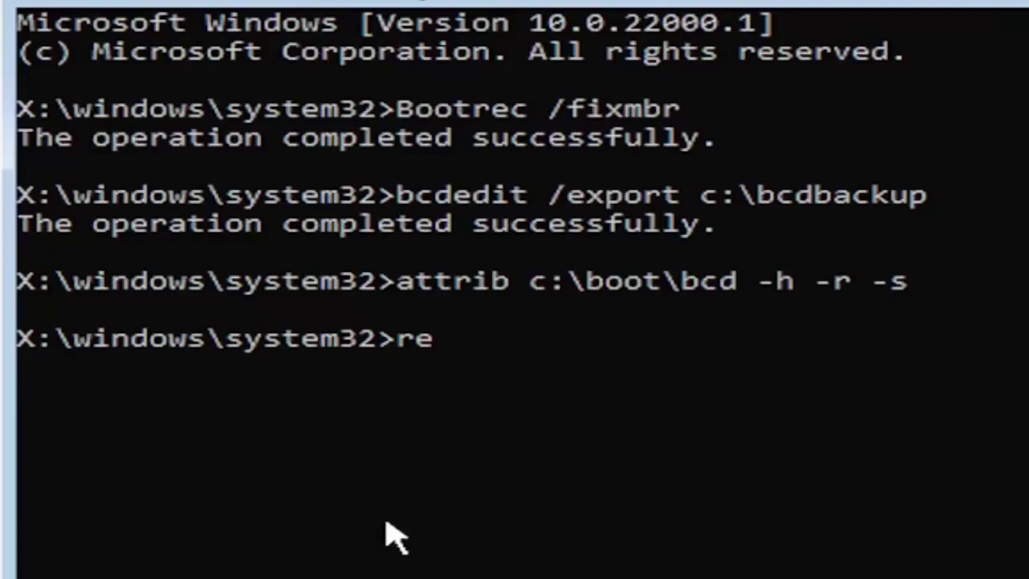
{"action": "type", "text": "n"}
{"action": "type", "text": " c:"}
{"action": "type", "text": "\\boot"}
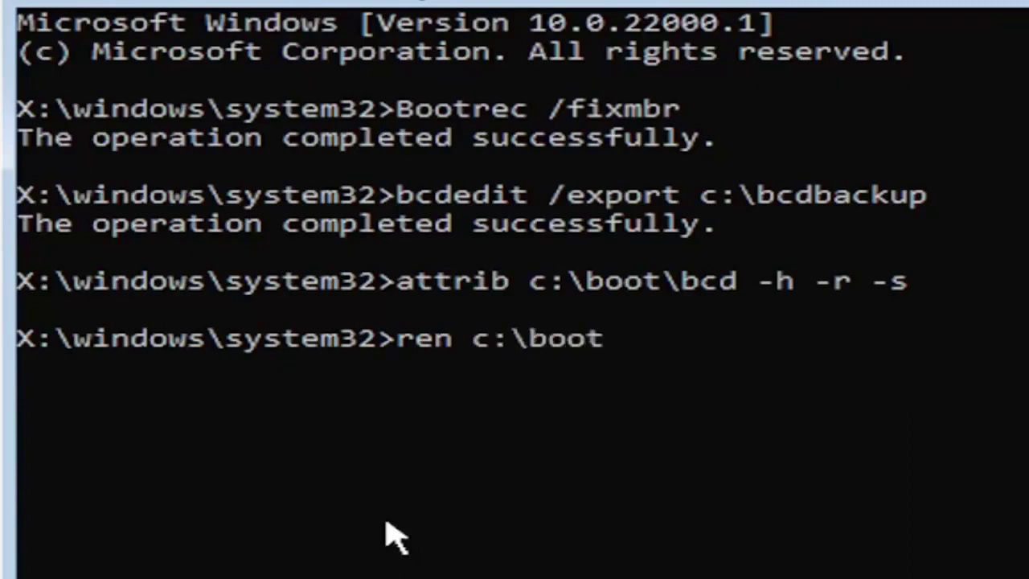
{"action": "type", "text": "\\bc"}
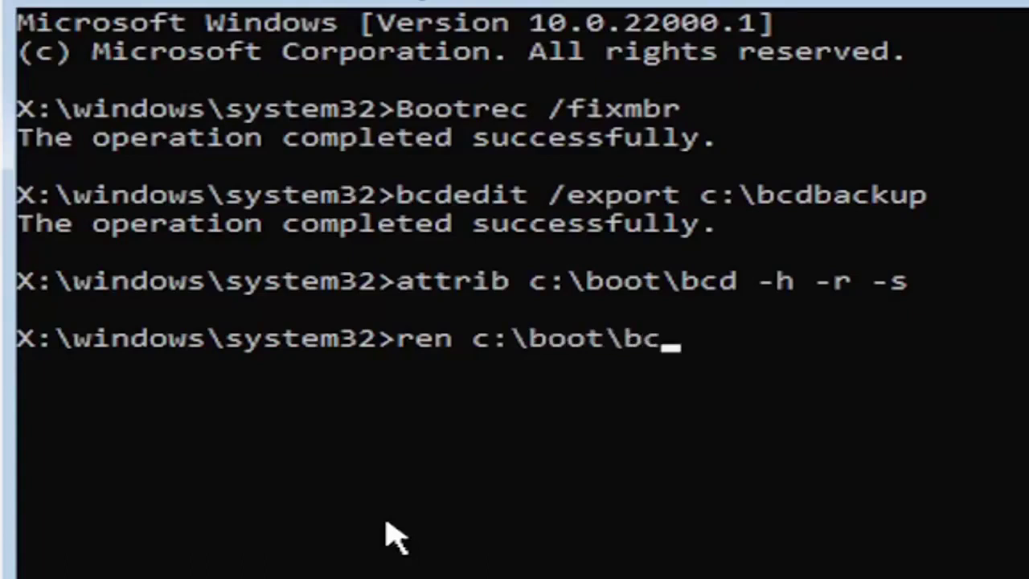
{"action": "type", "text": "d"}
{"action": "type", "text": " bcd."}
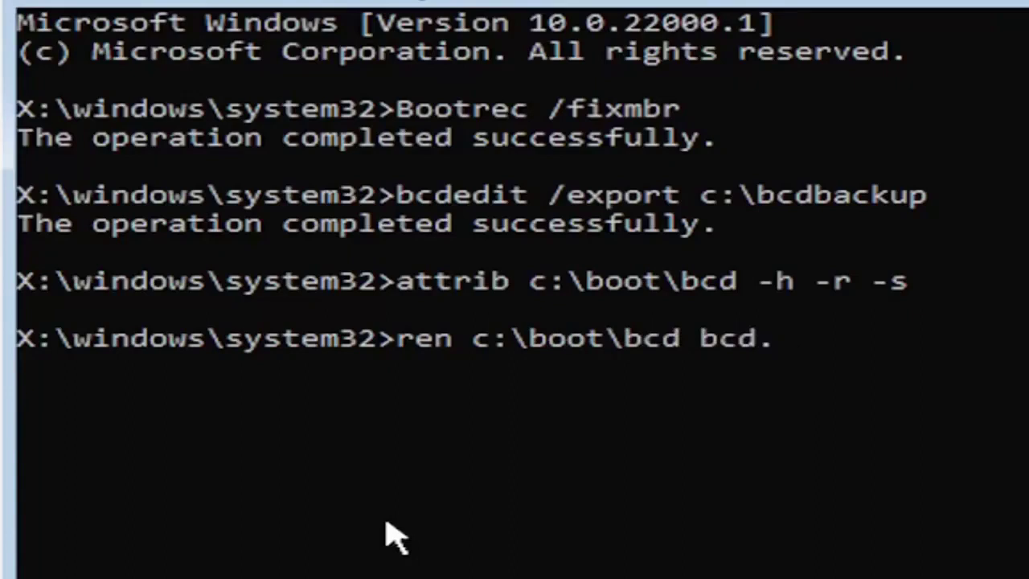
{"action": "type", "text": "old"}
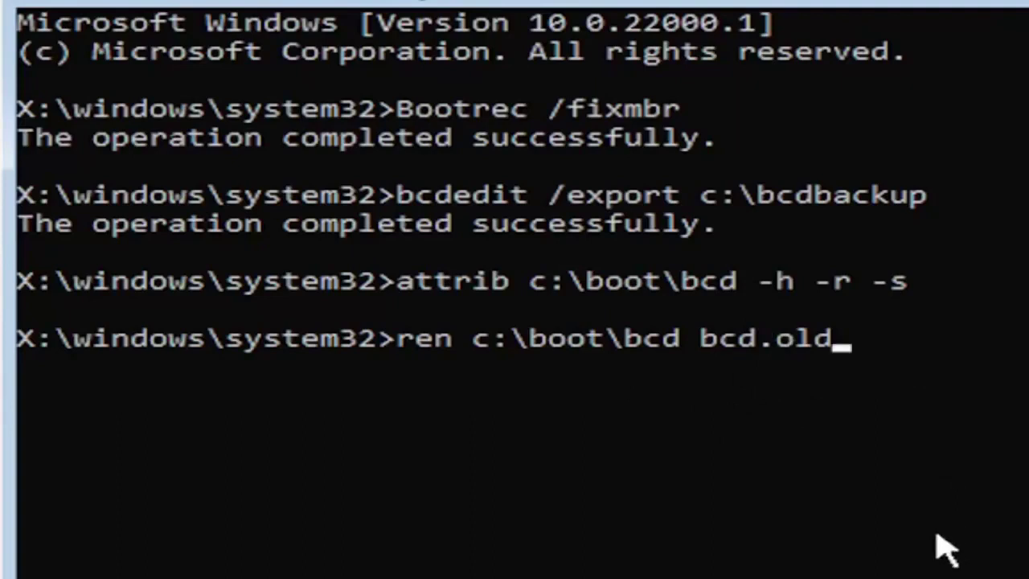
{"action": "key", "text": "Return"}
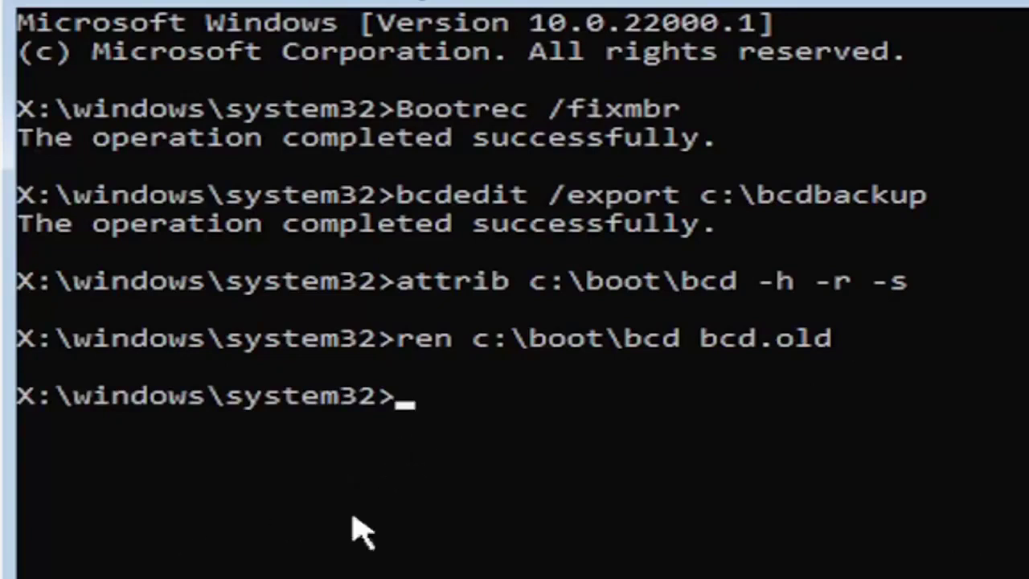
Run bootrec /rebuildbcd and answer y to add D:\Windows to the boot list
{"action": "type", "text": "b"}
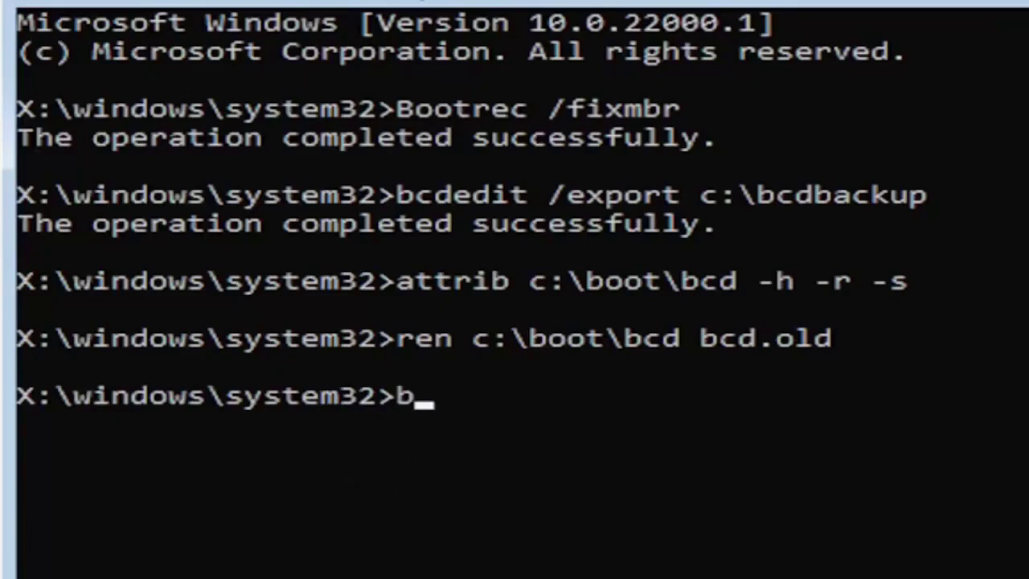
{"action": "type", "text": "ootr"}
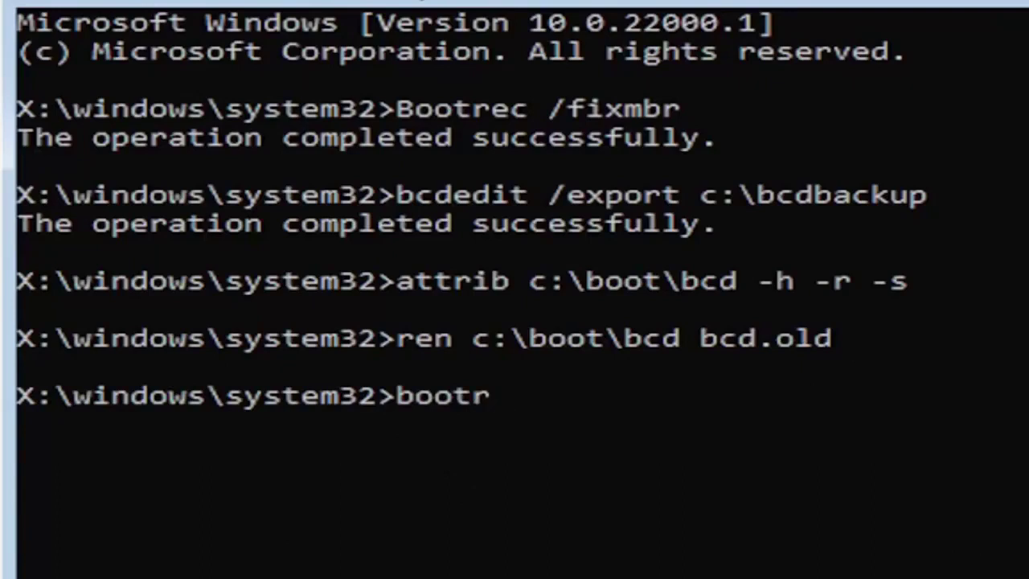
{"action": "type", "text": "ec "}
{"action": "type", "text": "/re"}
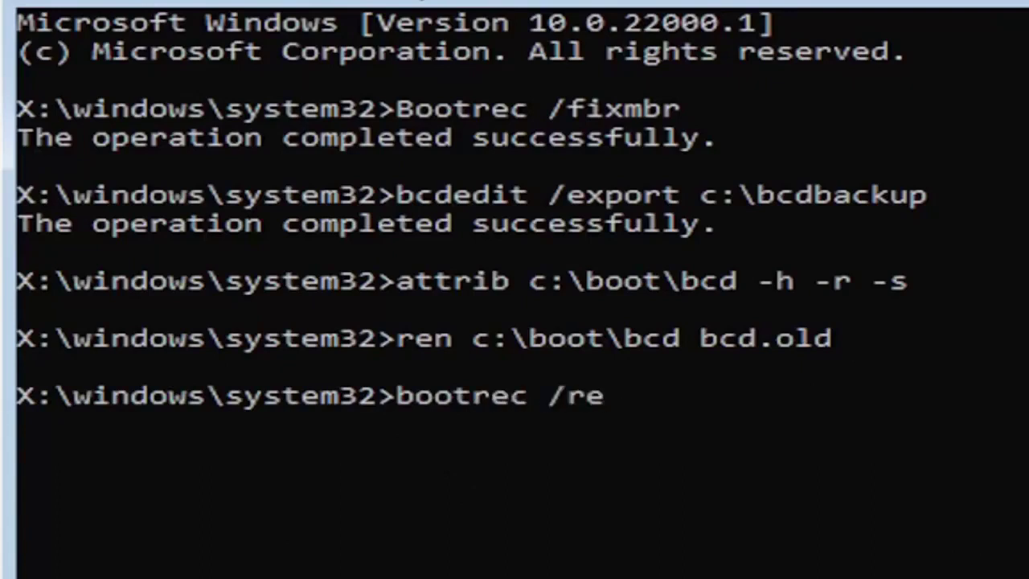
{"action": "type", "text": "build"}
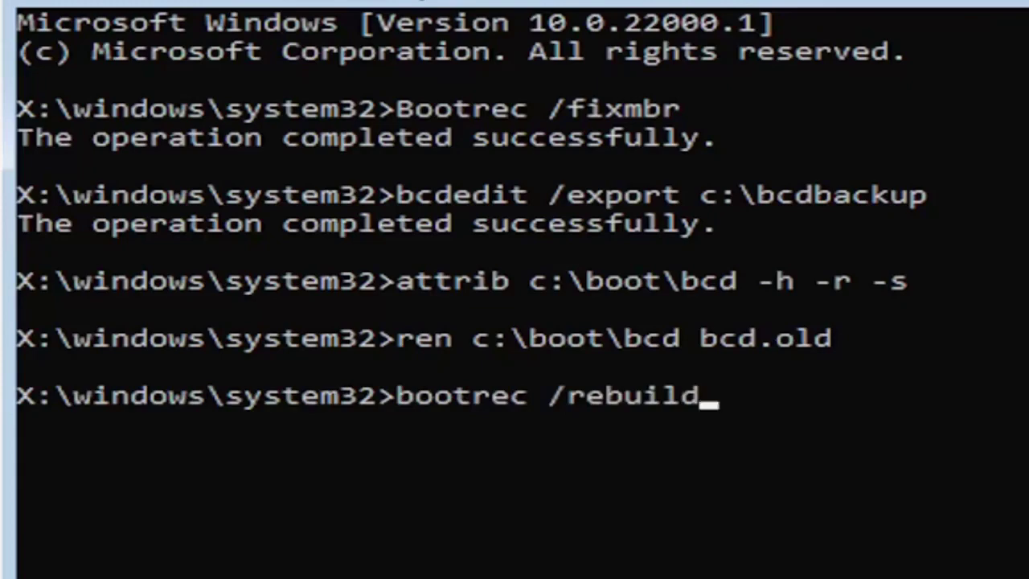
{"action": "type", "text": "bcd"}
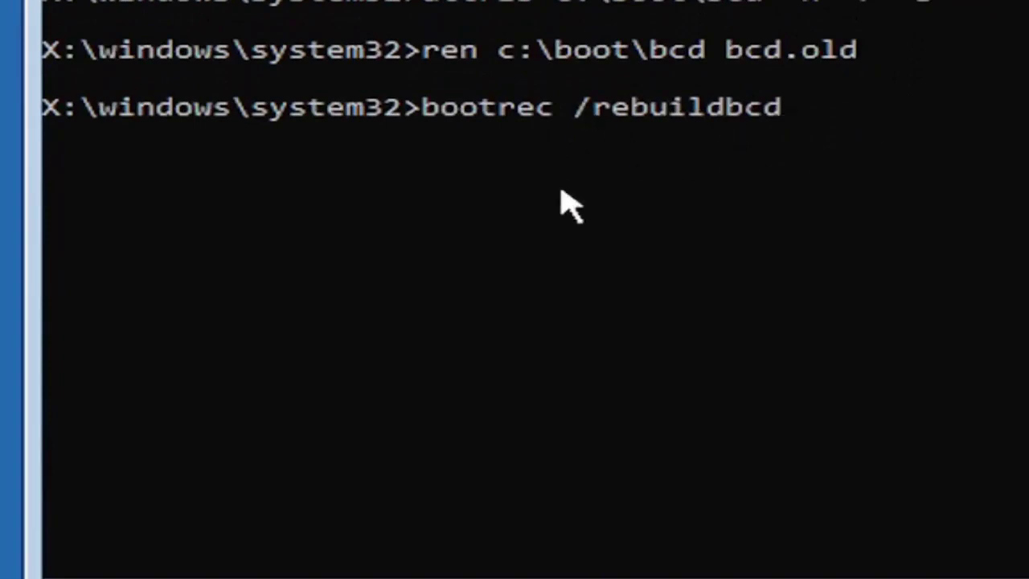
{"action": "key", "text": "Return"}
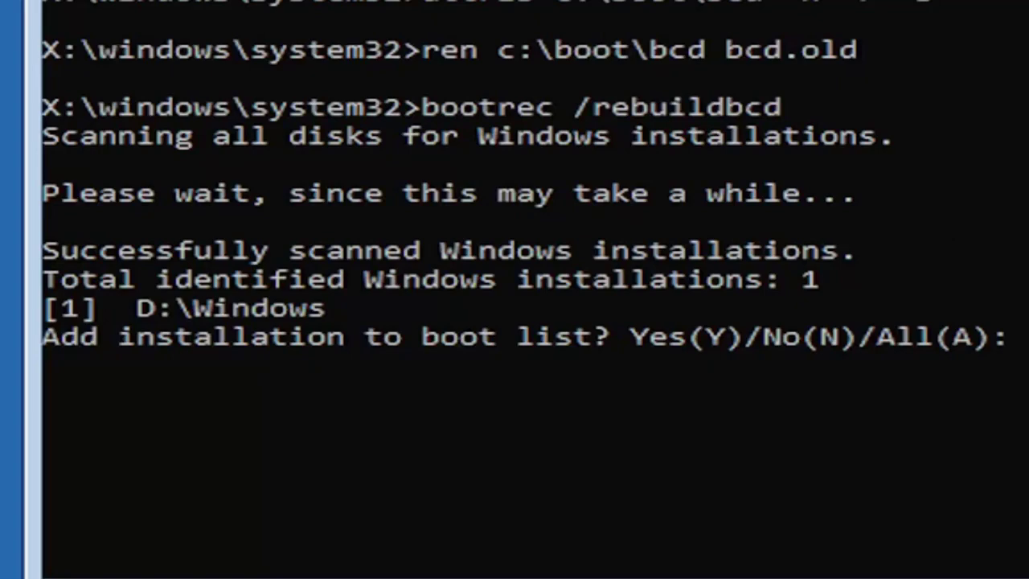
{"action": "type", "text": "y"}
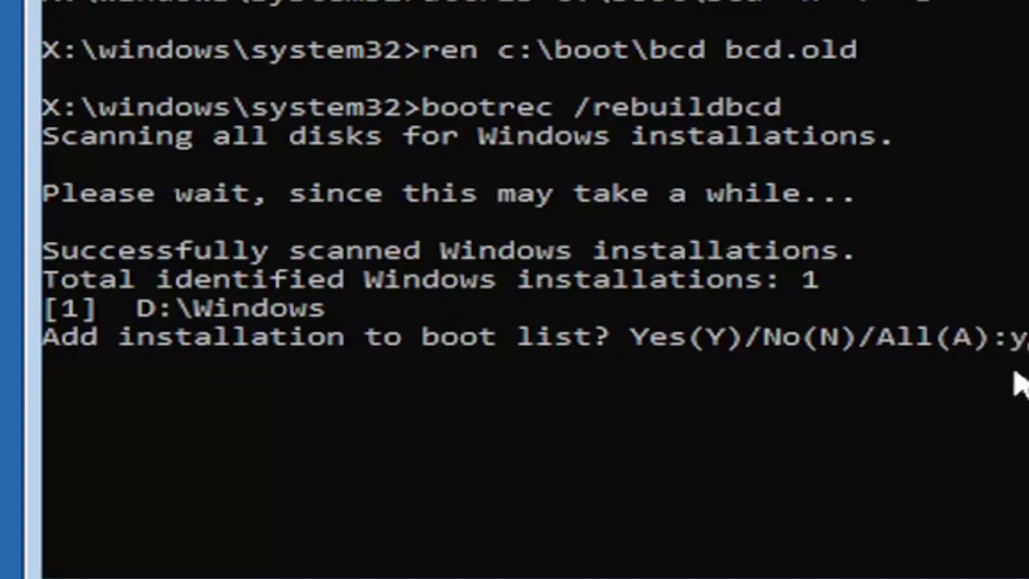
{"action": "key", "text": "Return"}
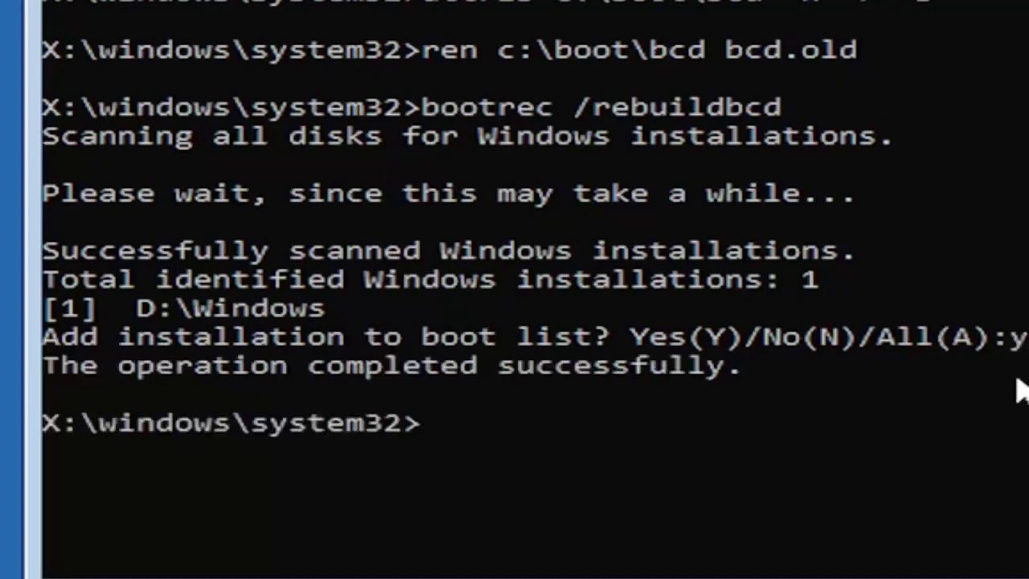